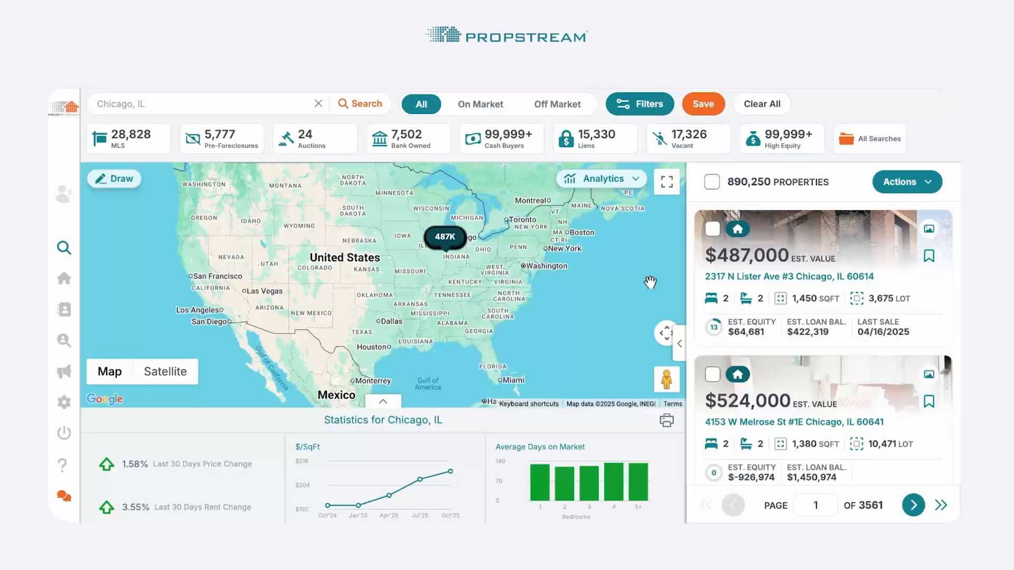
Open the $487,000 Chicago condominium's details and launch its bluehammer Home Improvement Calculator
click(720, 277)
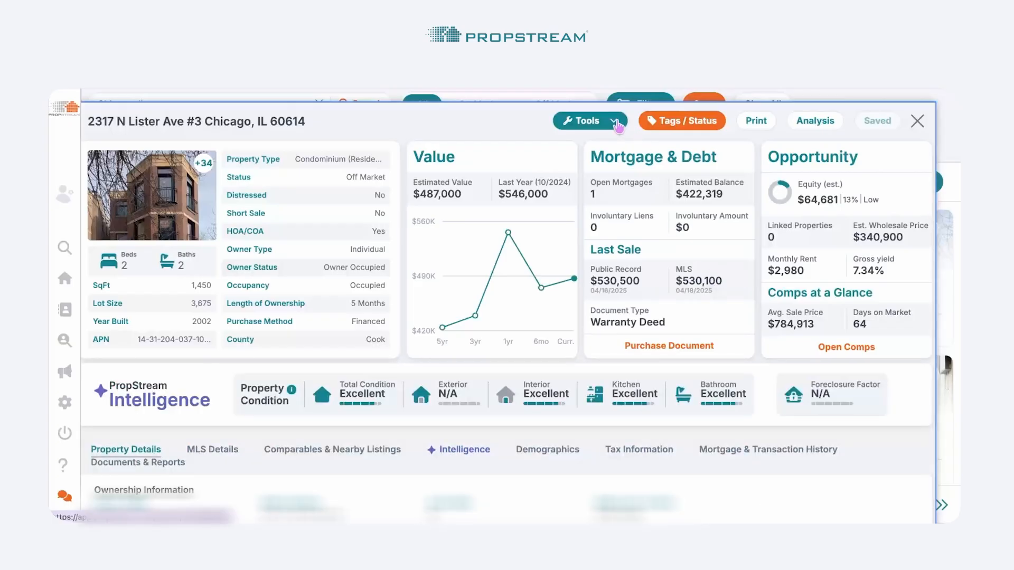
click(613, 120)
click(616, 143)
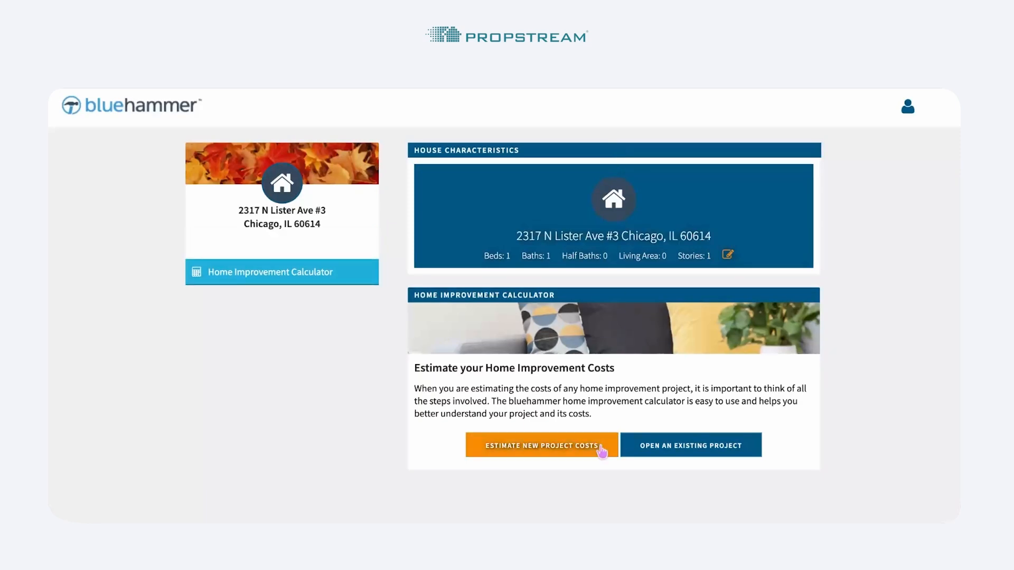
Start estimating new project costs and set the house to 2 bedrooms, 2 full baths, 1450 sf living area and year built 2002
click(605, 461)
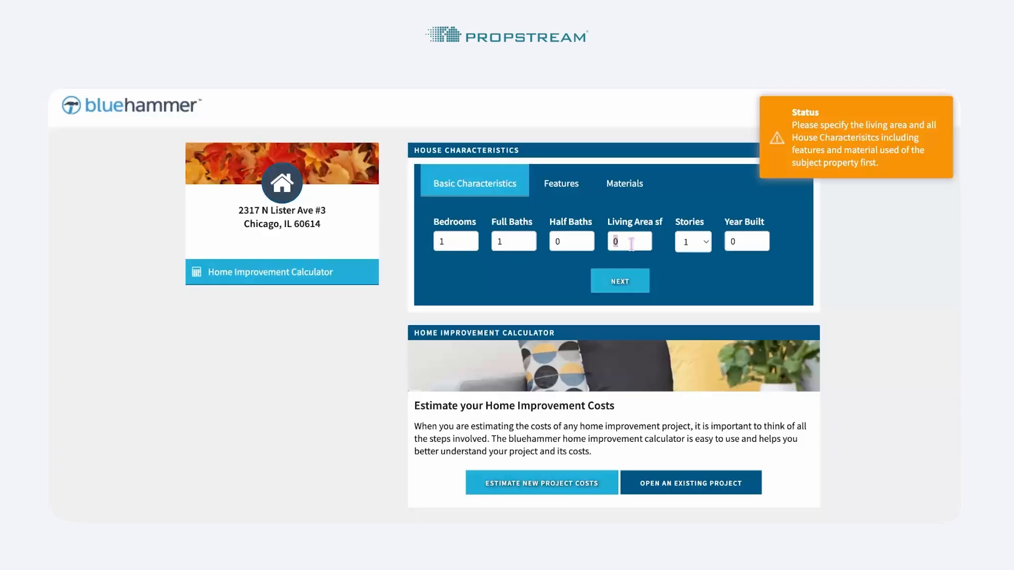
text(1450)
key(Tab)
key(Tab)
text(2)
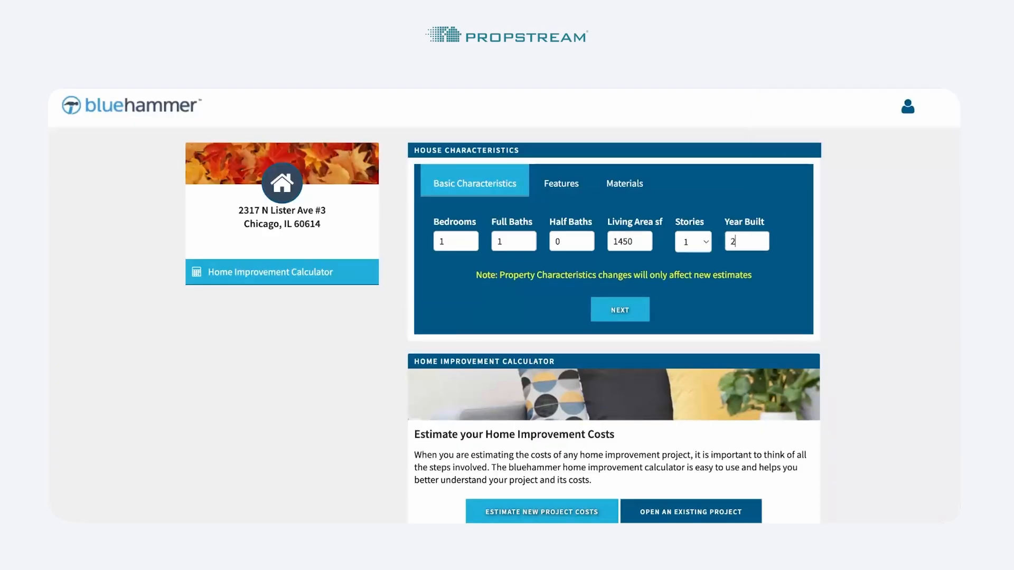
click(456, 242)
text(2)
key(Tab)
text(2)
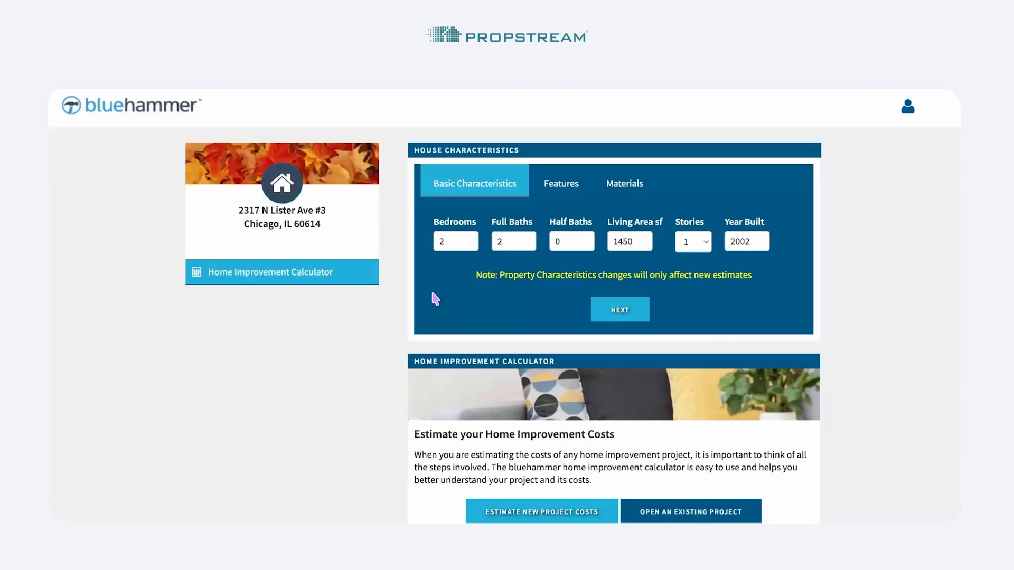
Save the characteristics with the default features and materials, and create the estimate project "New Project 10/08/2025"
click(607, 317)
scroll(611, 323, down, 2)
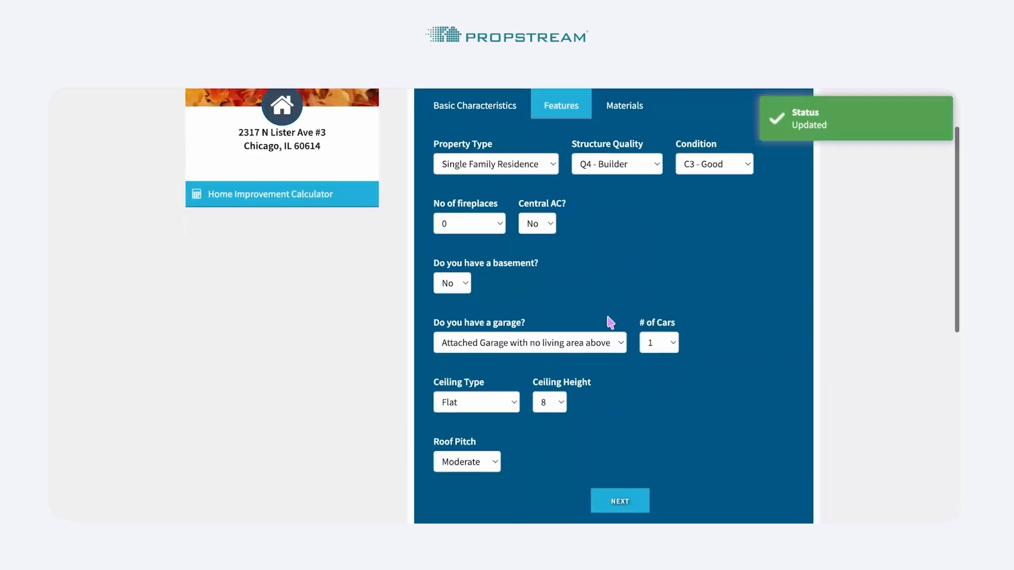
click(622, 500)
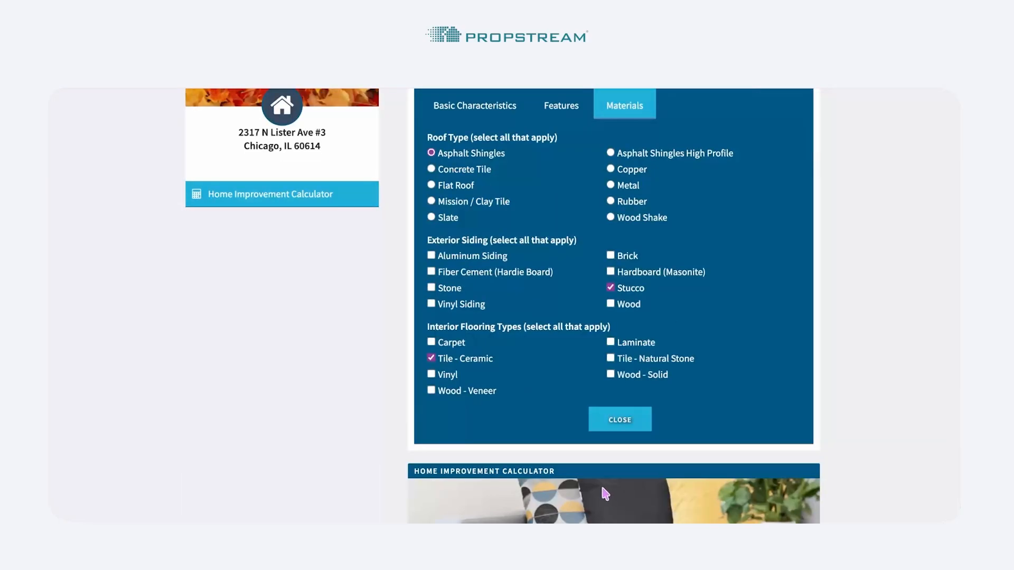
click(493, 113)
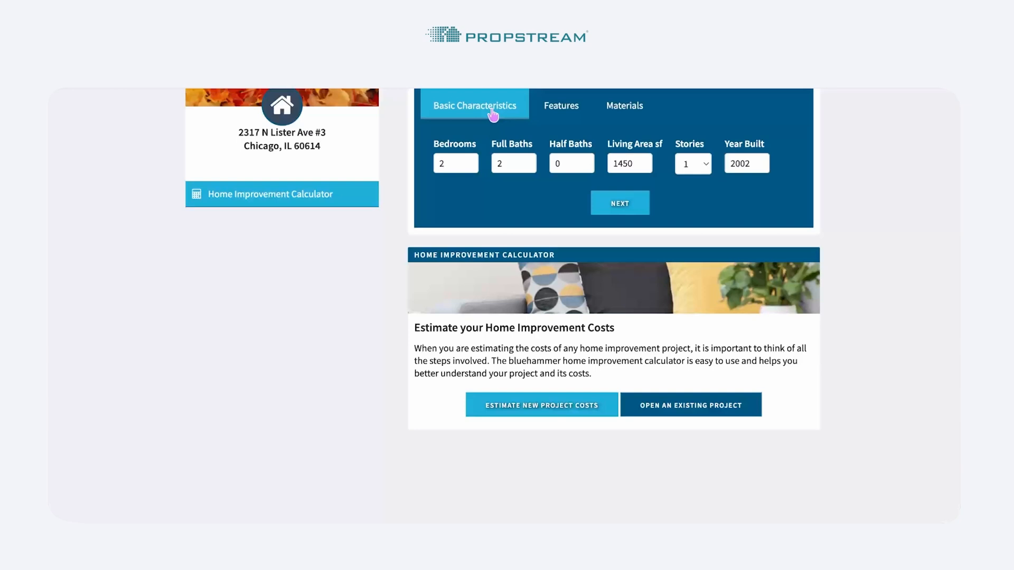
click(477, 419)
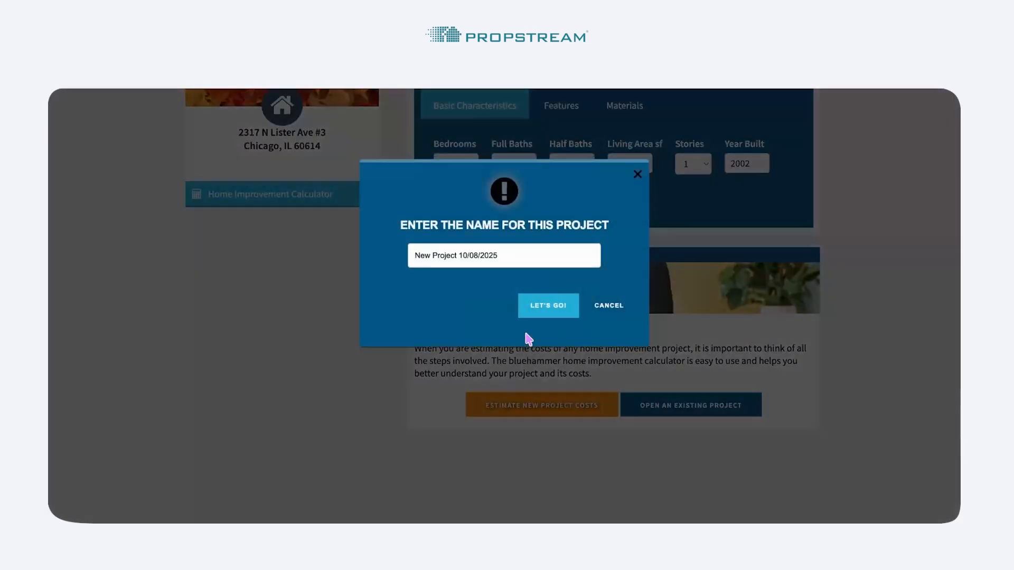
click(532, 310)
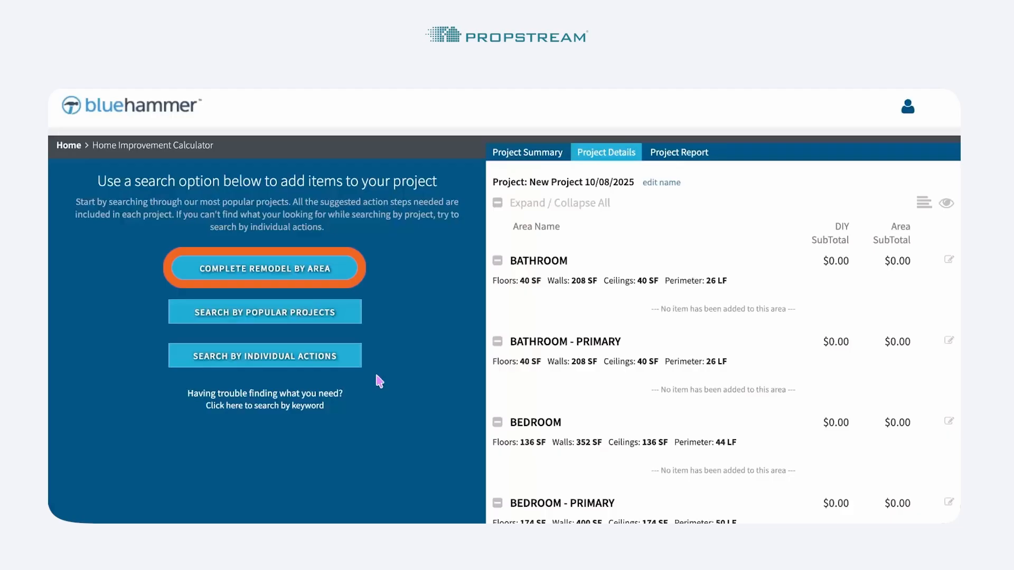
Add complete remodels by area for Bathroom - Remodel, Doors - Interior, Kitchen - Remodel and Windows - Replace (Retrofit)
click(353, 273)
click(260, 306)
click(540, 325)
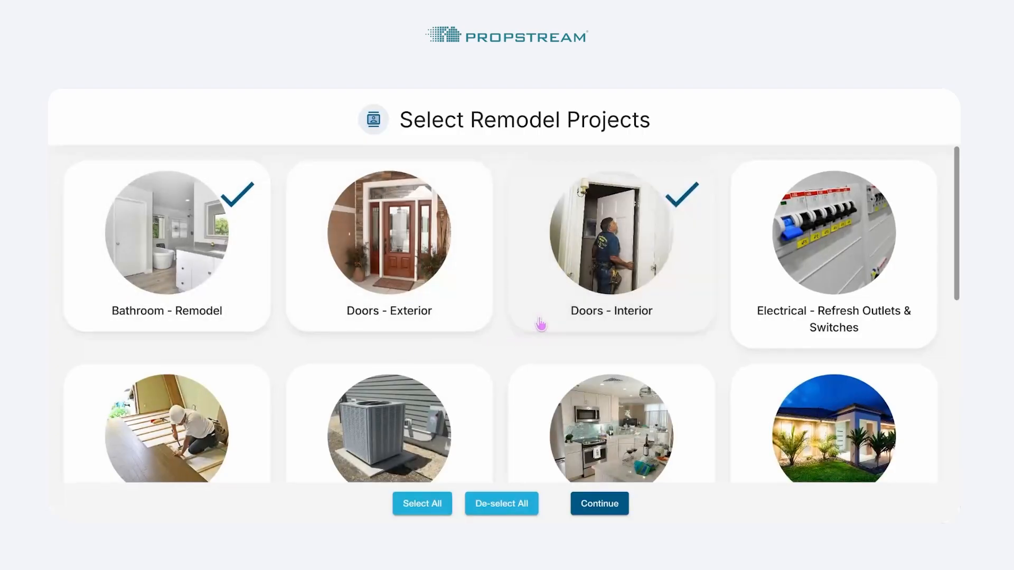
scroll(541, 325, down, 2)
click(534, 353)
scroll(534, 353, down, 4)
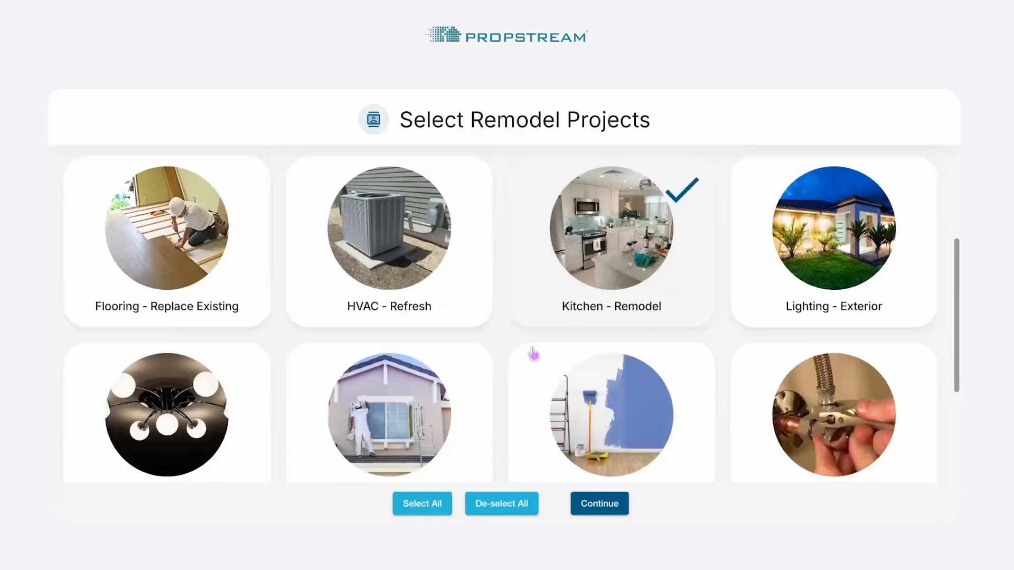
scroll(534, 353, down, 2)
click(533, 403)
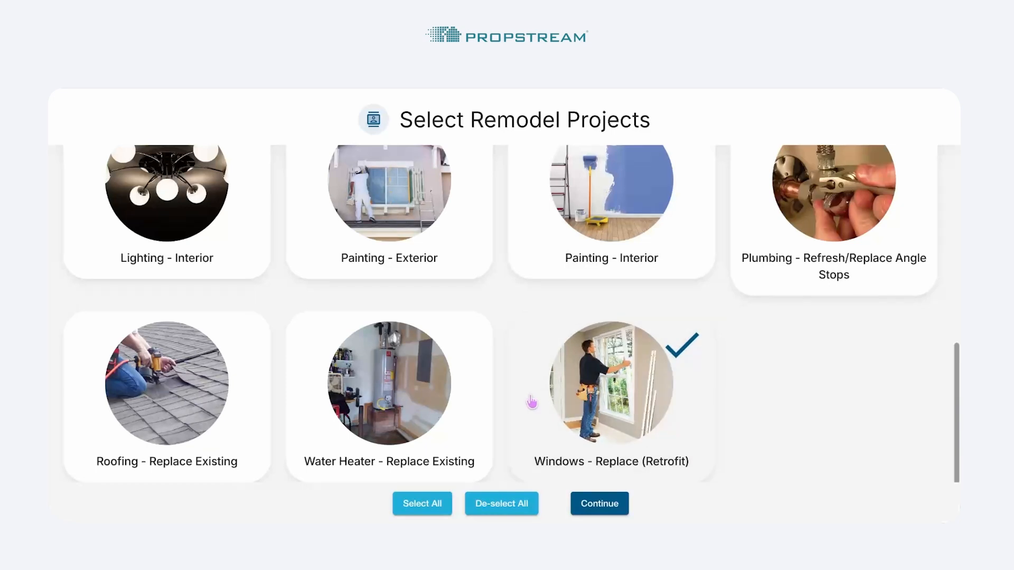
click(594, 510)
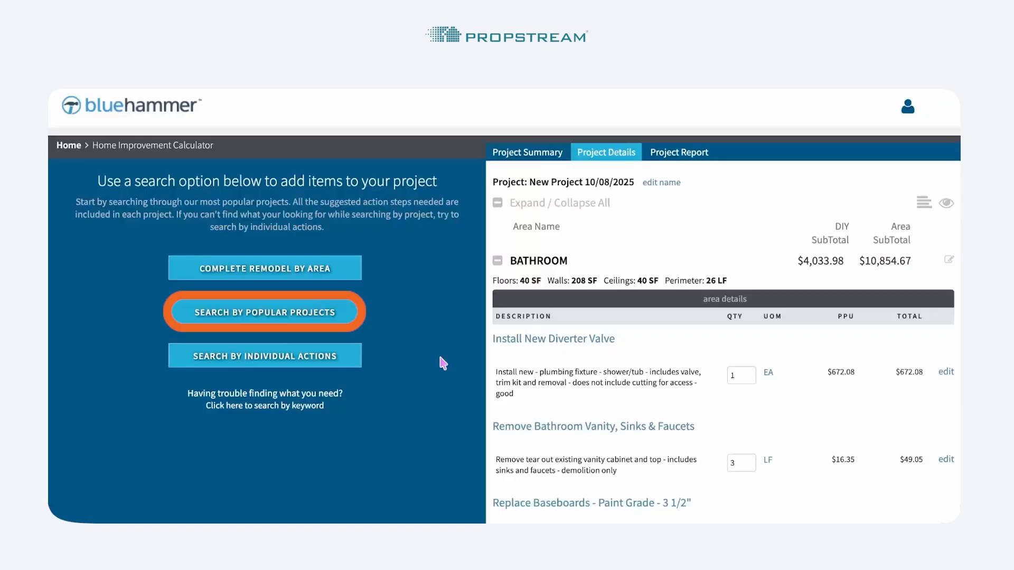
Add the popular project Replace Tub - Standard from Bathrooms, Tub Only, in Good quality to the Entire House area
click(350, 318)
click(189, 219)
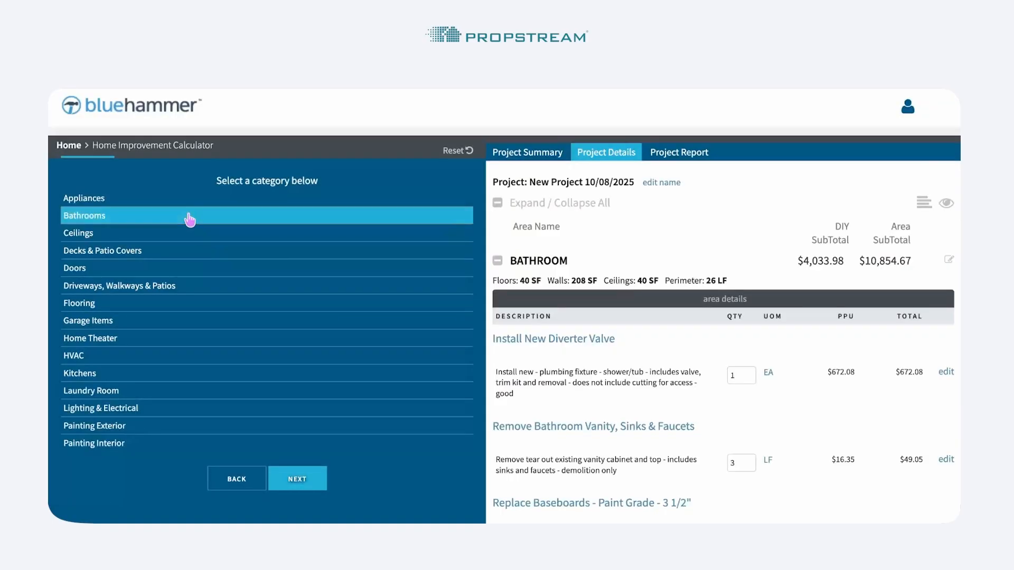
click(294, 480)
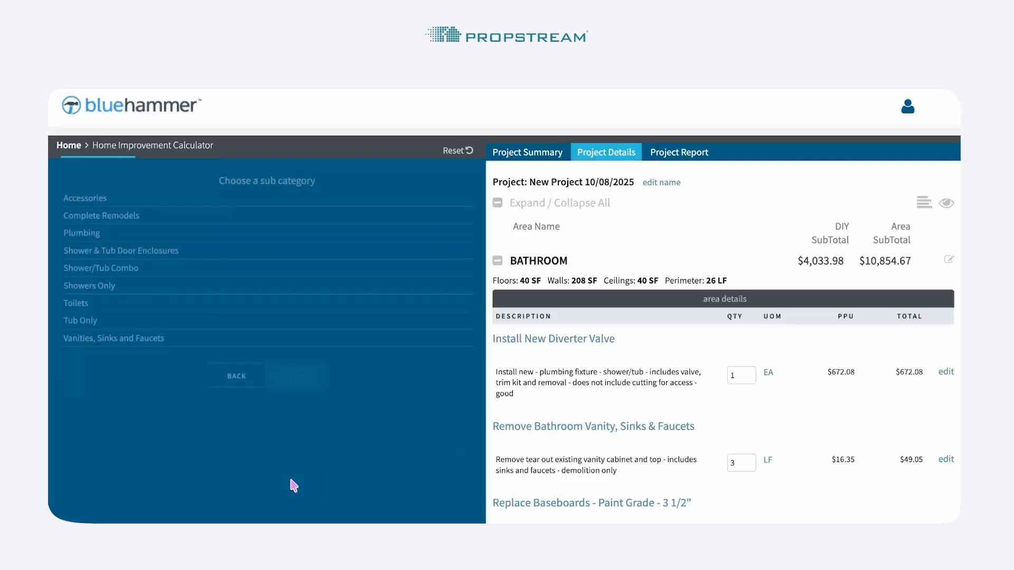
click(127, 325)
click(289, 377)
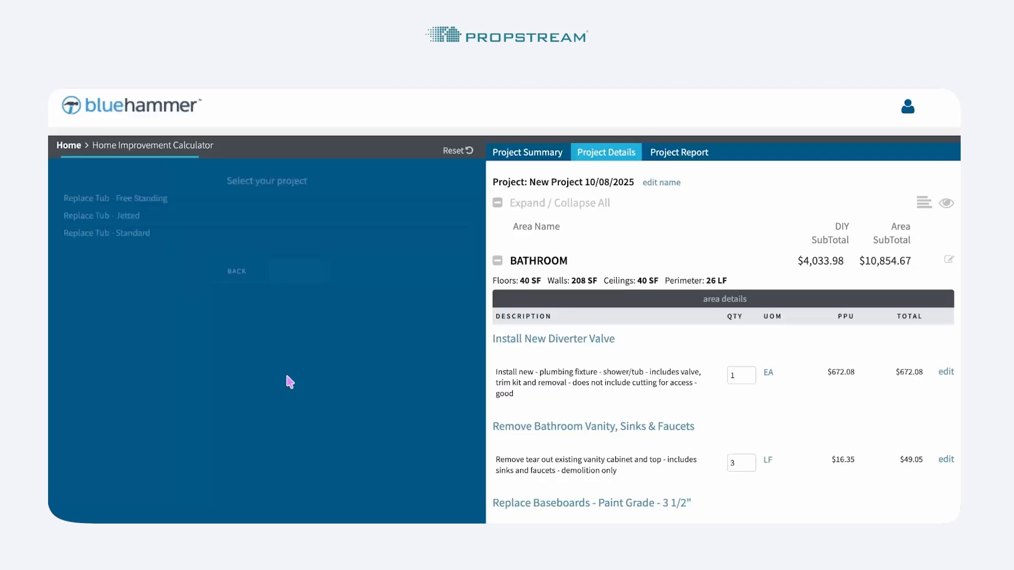
click(157, 233)
click(320, 276)
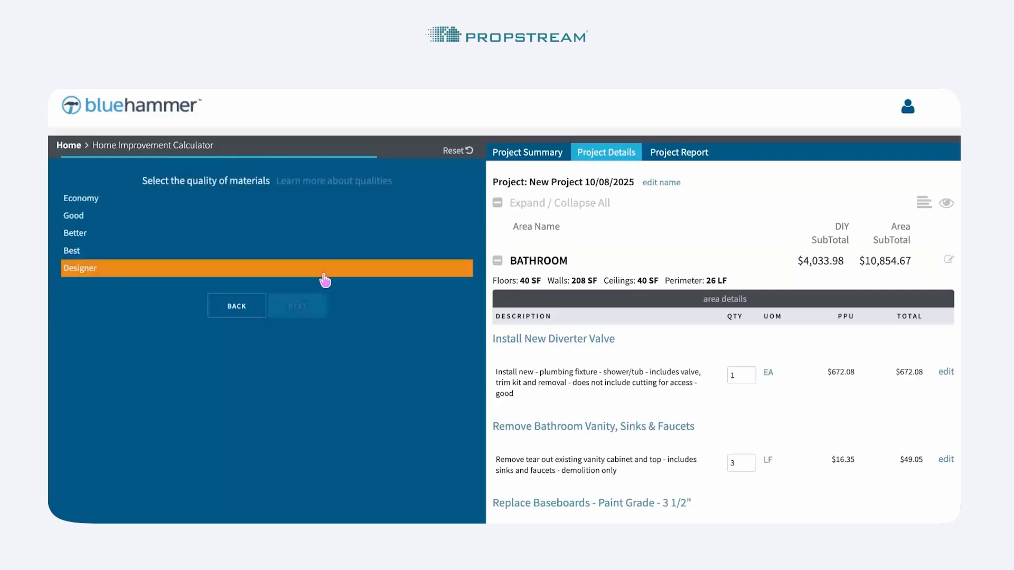
click(301, 218)
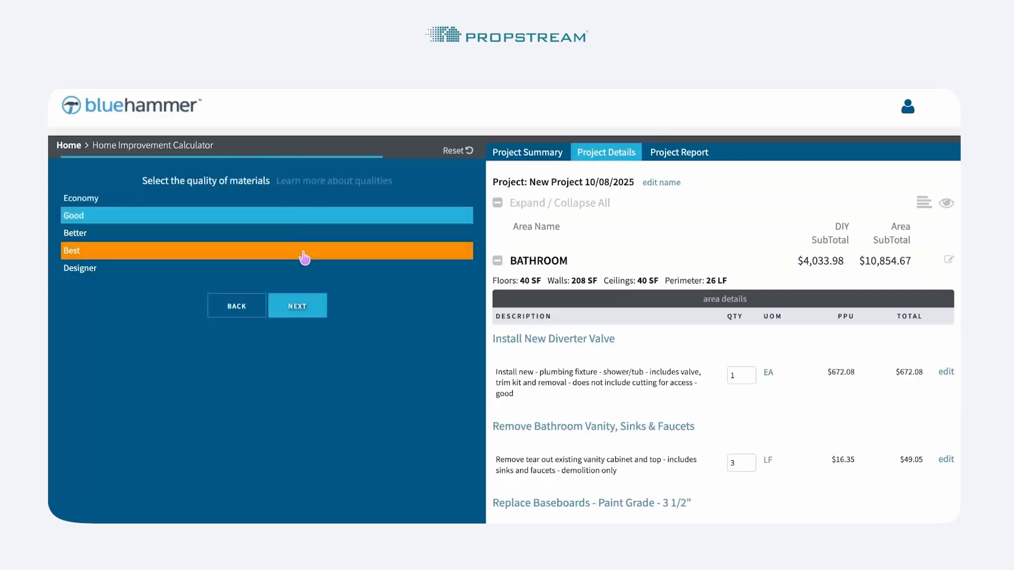
click(298, 307)
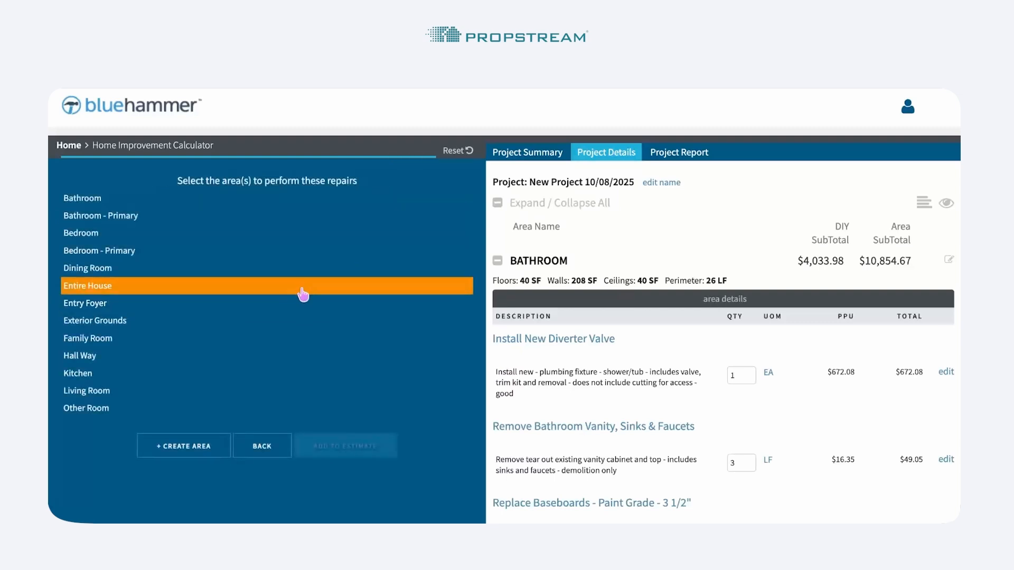
click(303, 294)
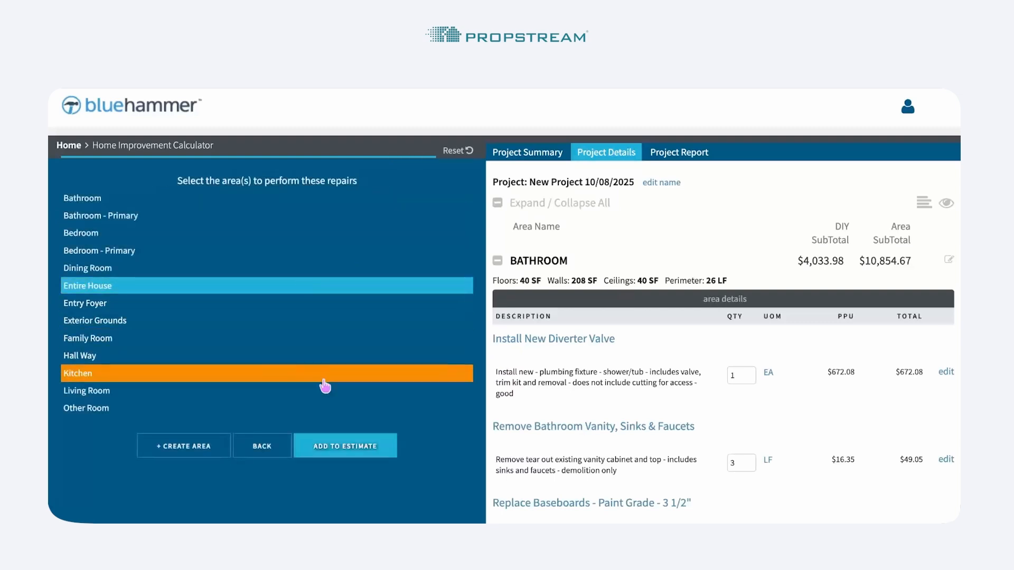
click(345, 446)
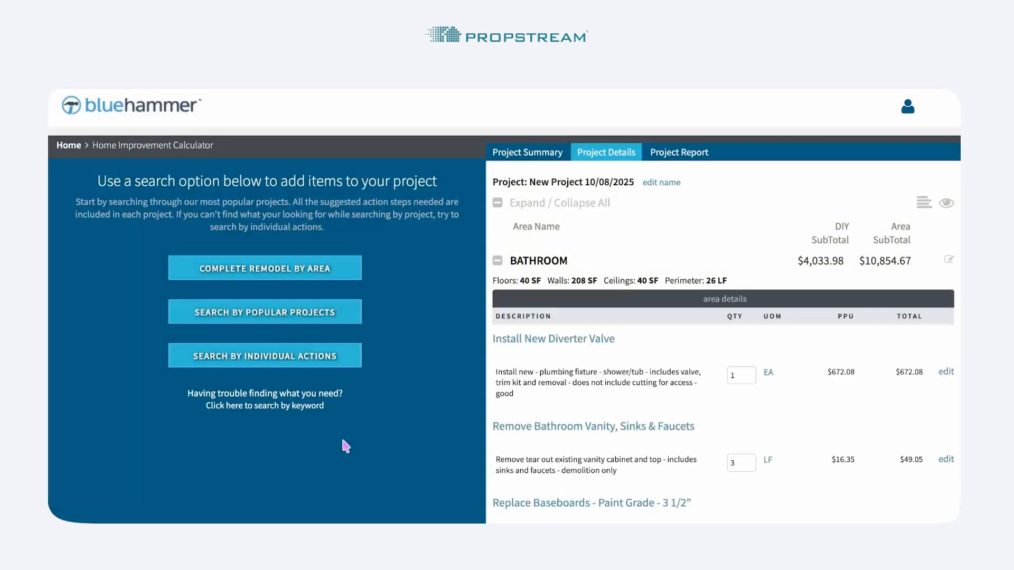
Set the quantity of the bathroom's Install New Diverter Valve item to 2
double_click(737, 376)
text(2)
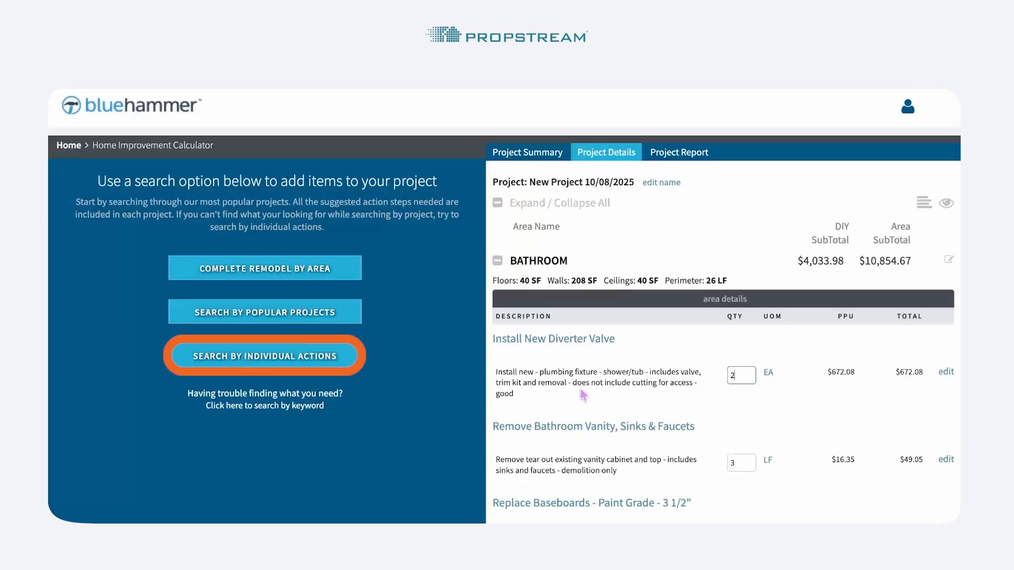
Add the individual Cabinets, Labor Only action "Remove & reset cabinets - per hour - unskilled" to the Bedroom - Primary area
click(354, 365)
click(217, 274)
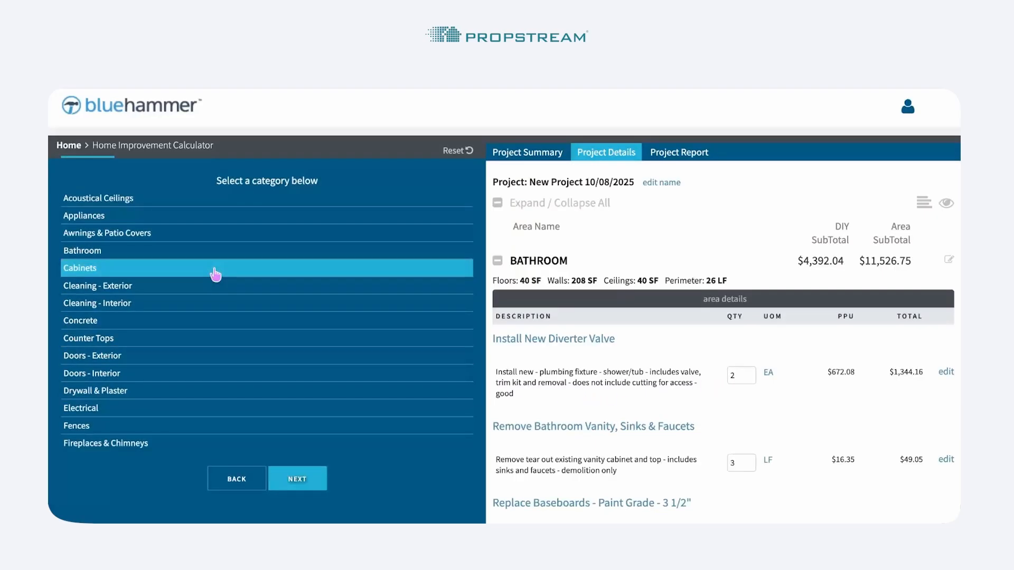
click(297, 479)
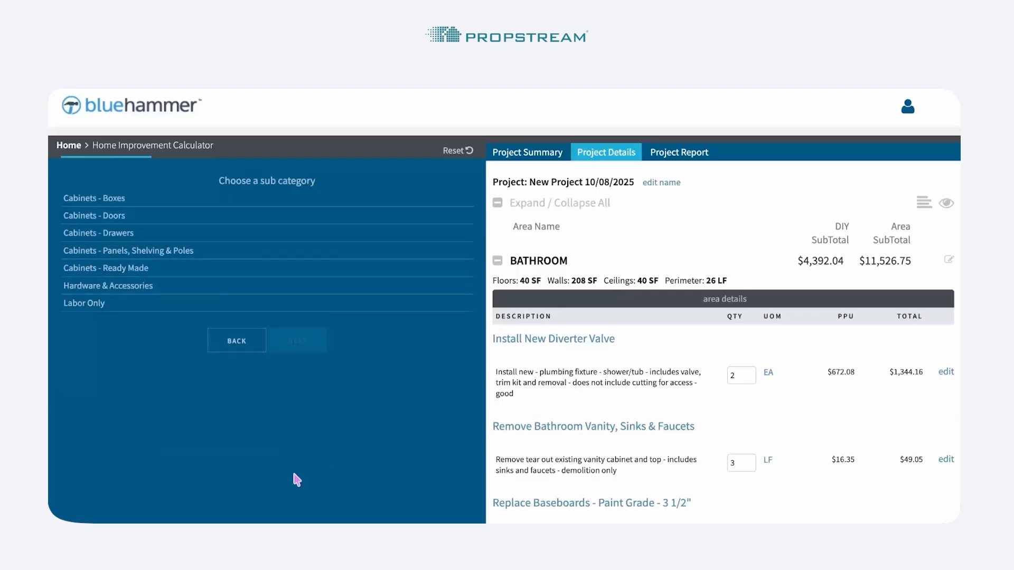
click(200, 306)
click(296, 341)
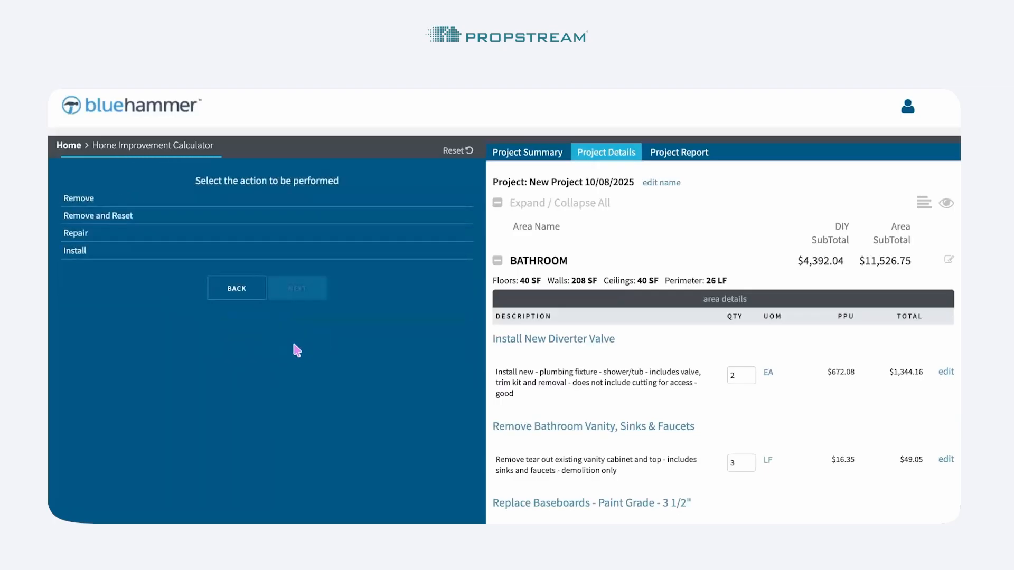
click(201, 218)
click(279, 290)
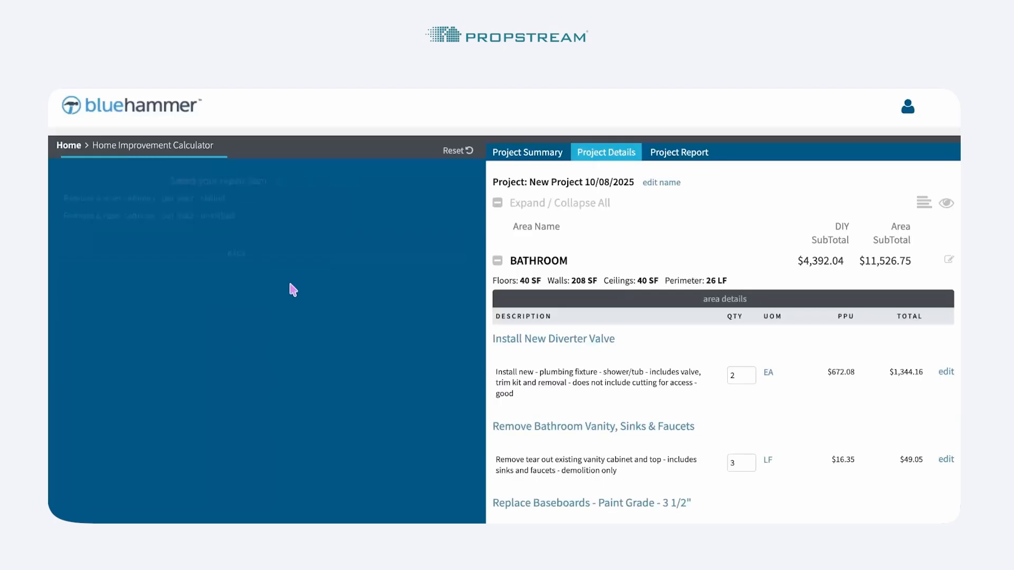
click(298, 222)
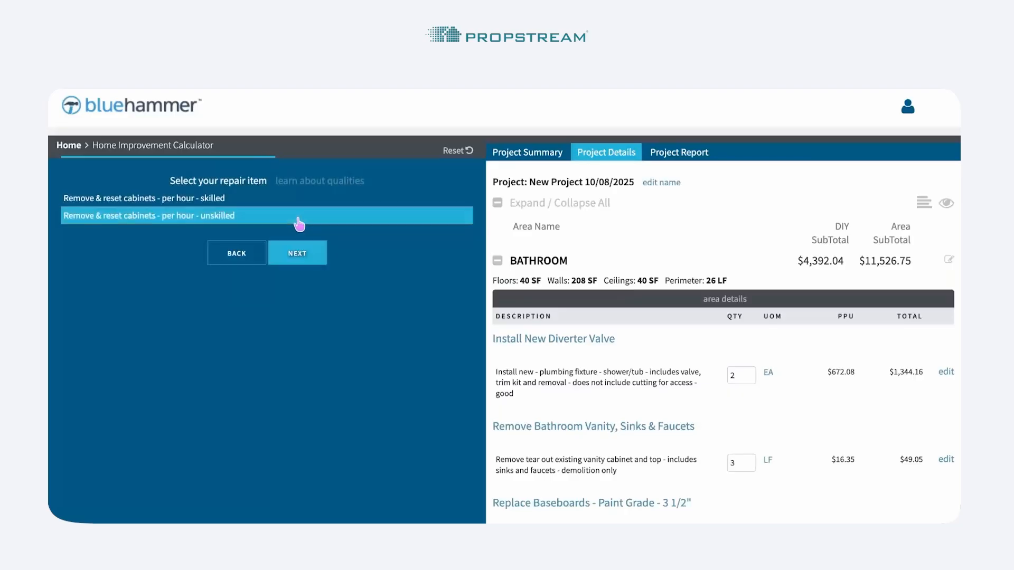
click(306, 256)
click(305, 256)
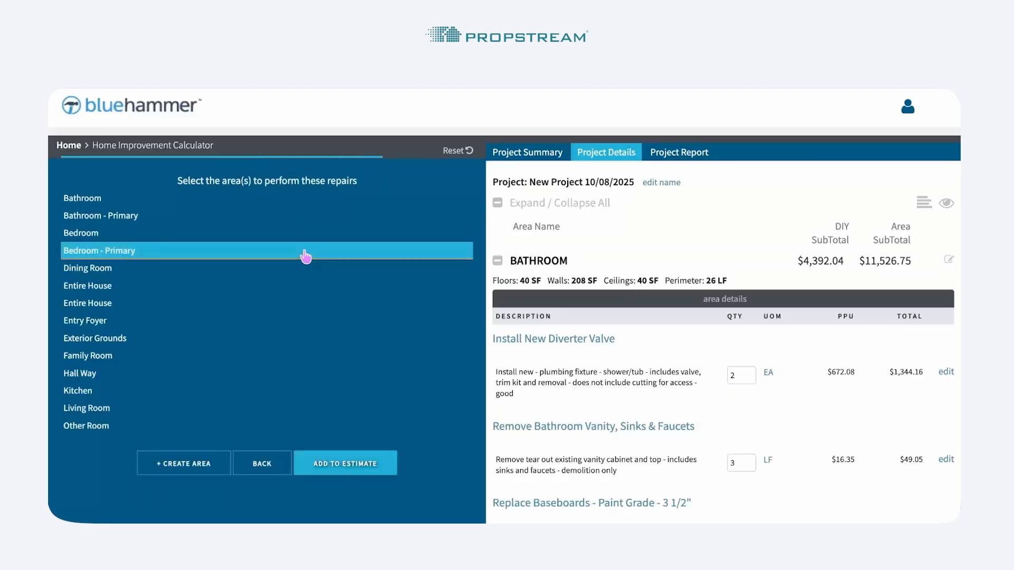
click(335, 463)
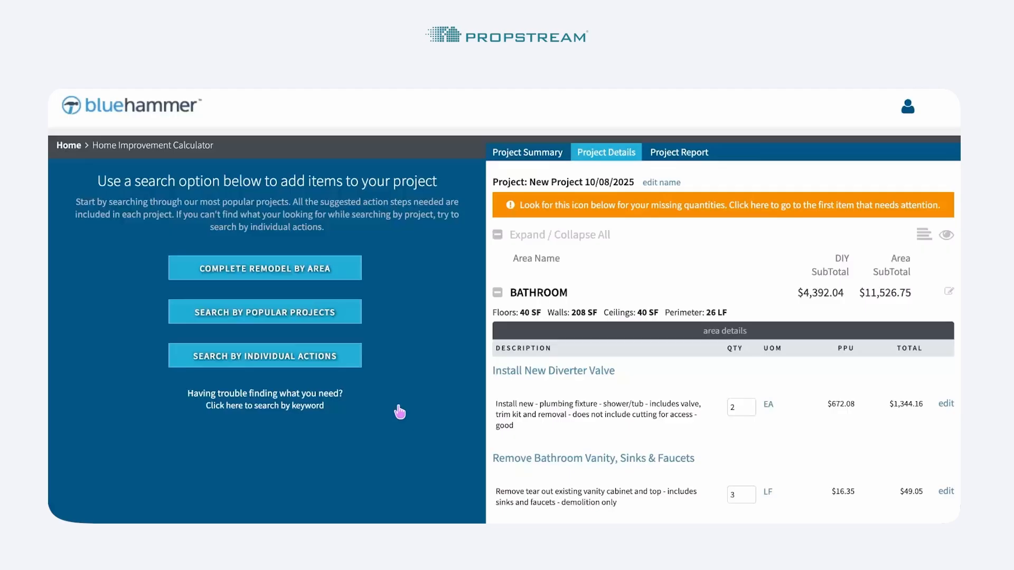
Search repair items by keyword with category Bathroom, sub category Vanities and description Remove
click(300, 407)
click(111, 220)
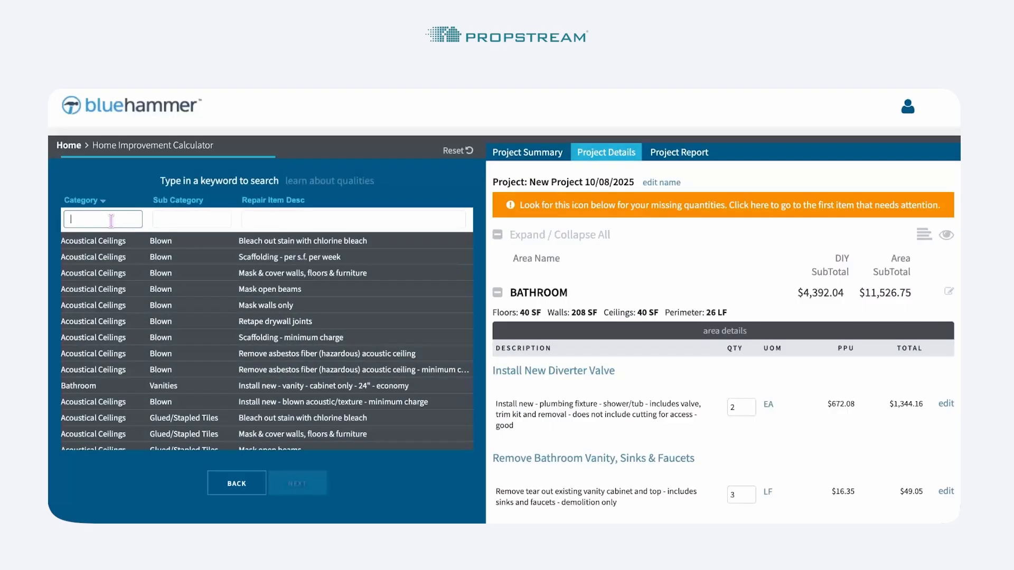
text(Bathroom)
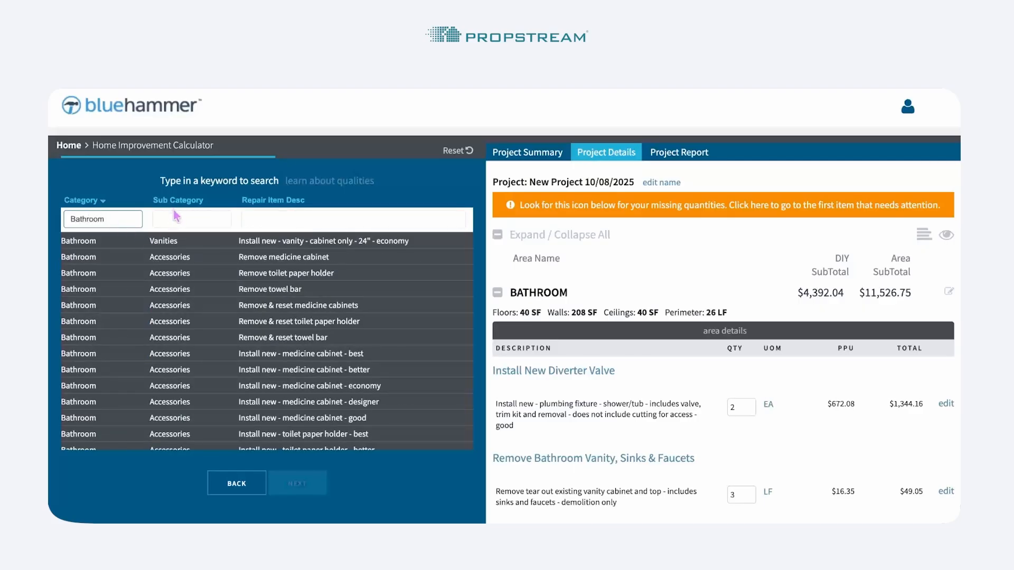
click(172, 217)
text(Vanities)
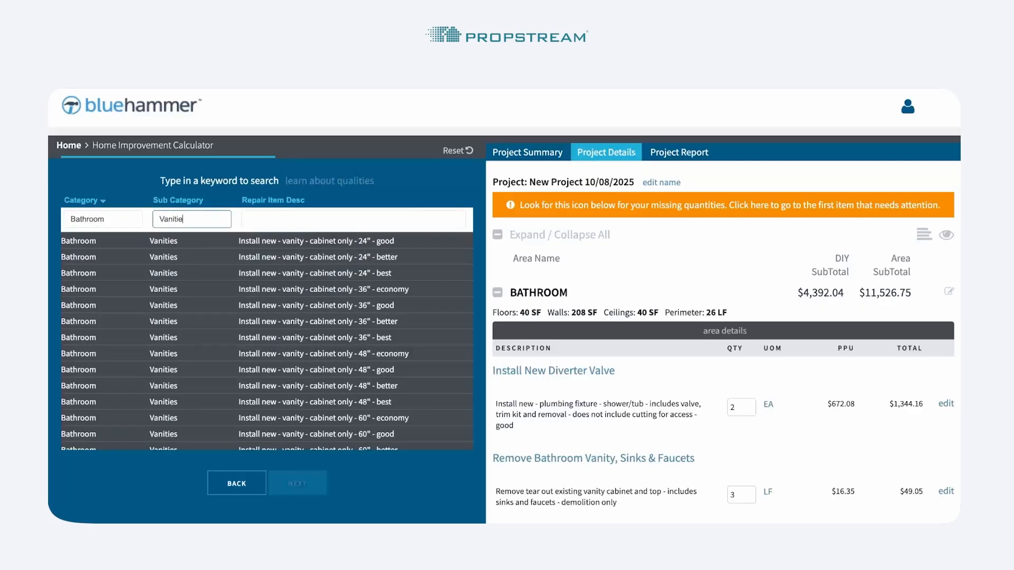
click(243, 217)
text(R)
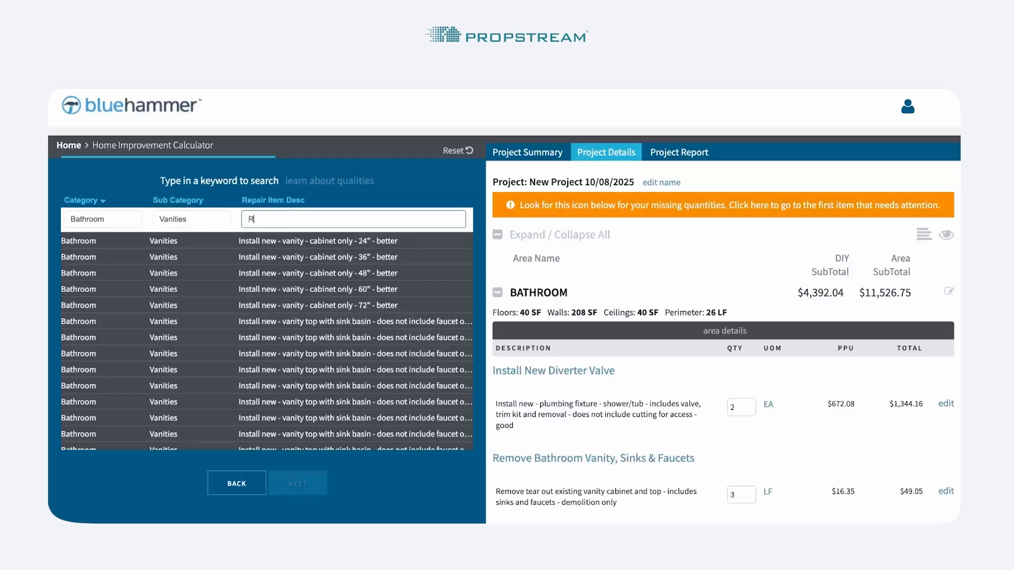
text(emove)
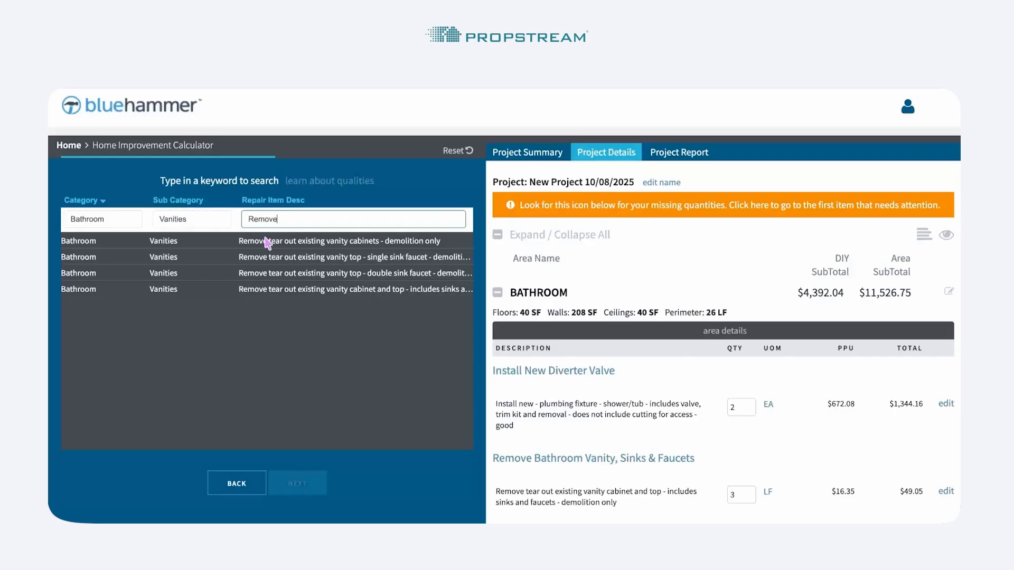
Add "Remove tear out existing vanity cabinets - demolition only" plus the new 60" better vanity without faucet to the Bedroom - Primary area
click(266, 240)
click(297, 482)
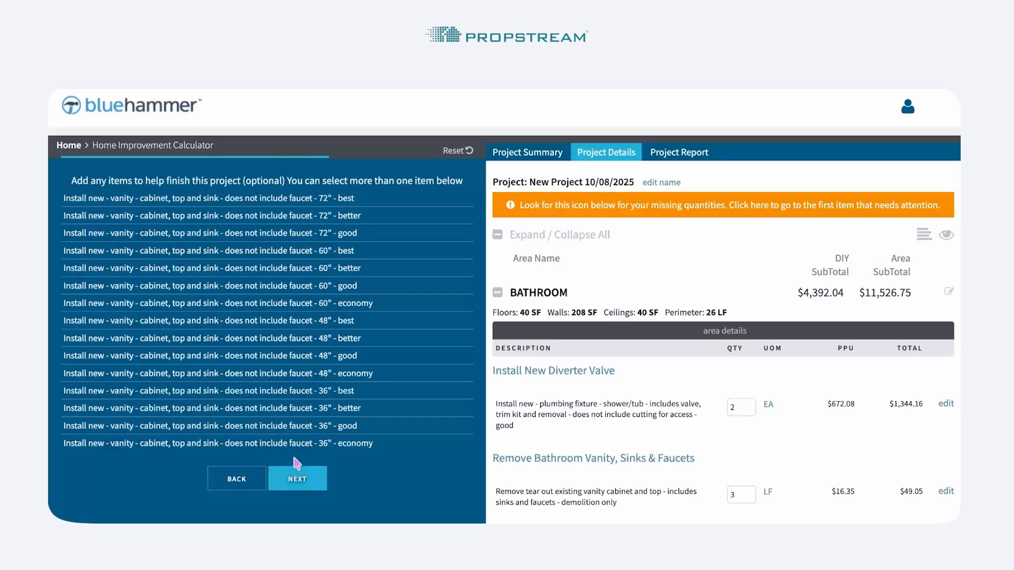
click(293, 269)
click(304, 485)
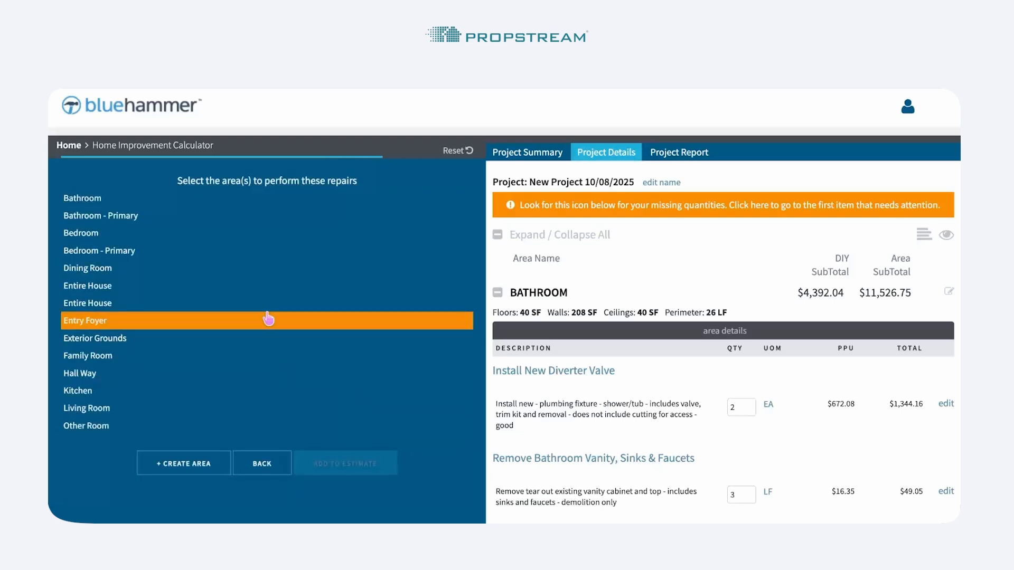
click(268, 251)
click(334, 467)
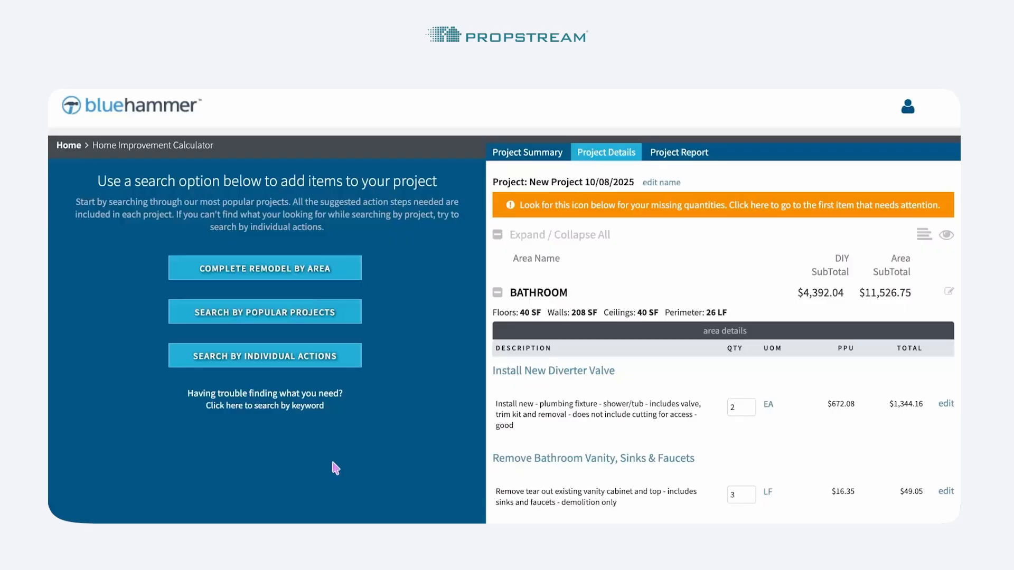
Review the project's estimated cost summary and the itemized project report through the Bathroom - Primary line items
click(522, 156)
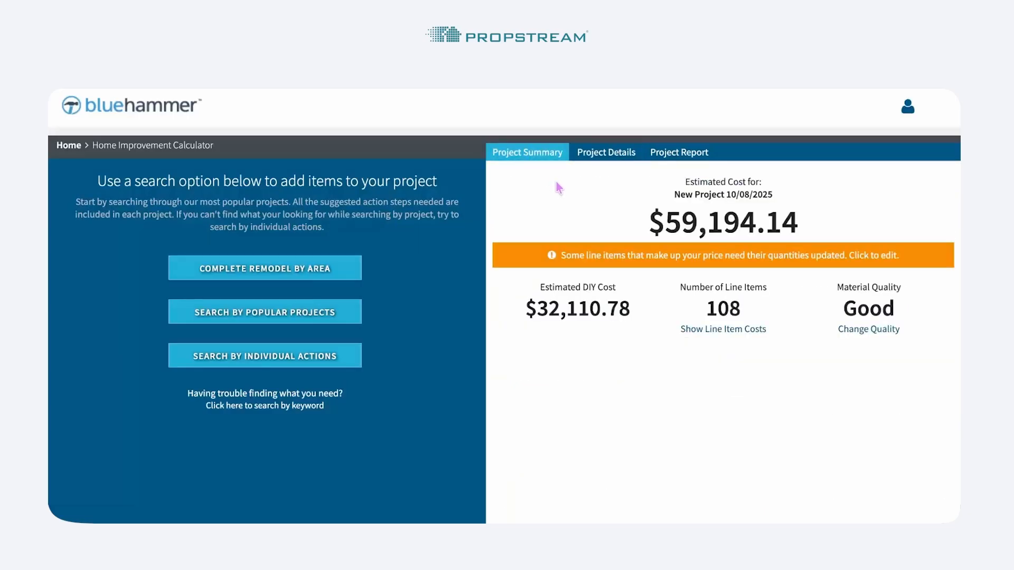
click(673, 159)
scroll(645, 255, down, 10)
scroll(648, 260, down, 8)
scroll(648, 260, down, 8)
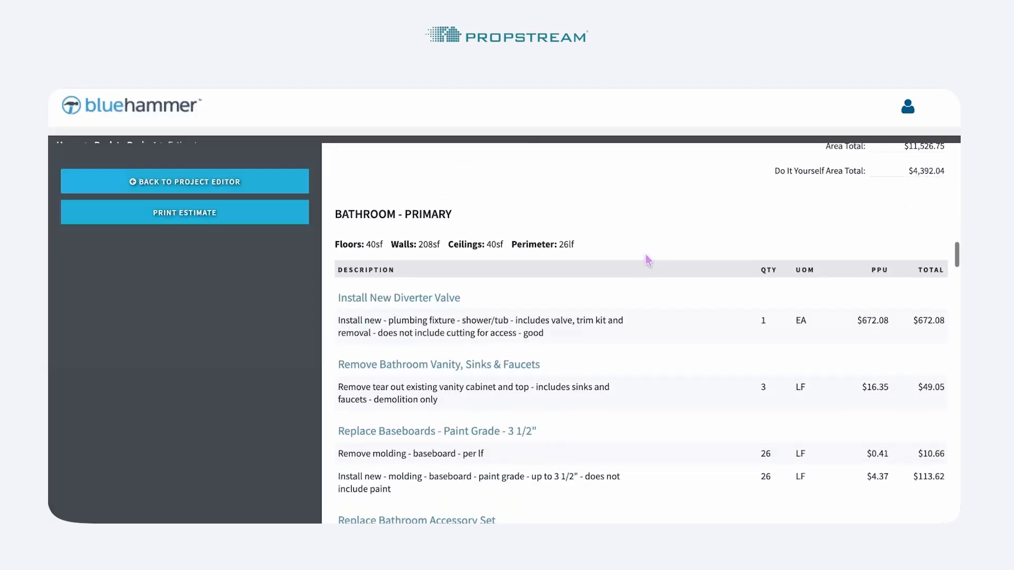
scroll(646, 256, down, 7)
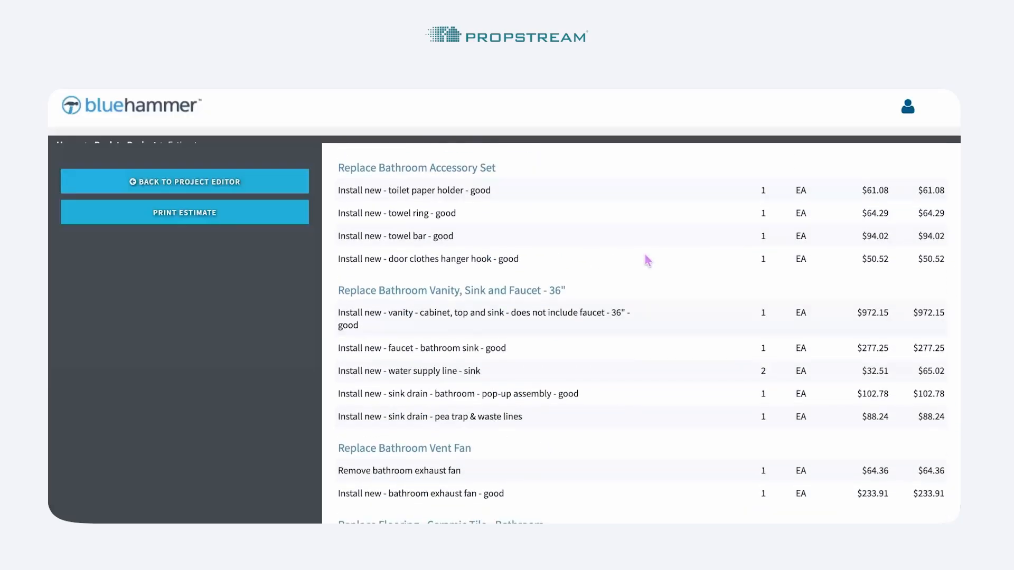